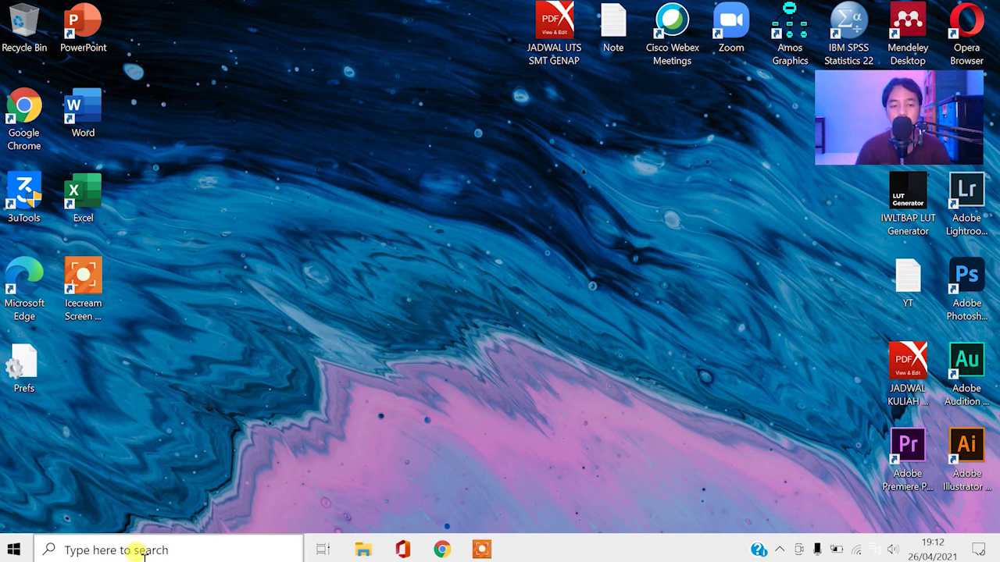
# Step: Launch the Registry Editor by running the regedit command
pyautogui.rightClick(14, 551)
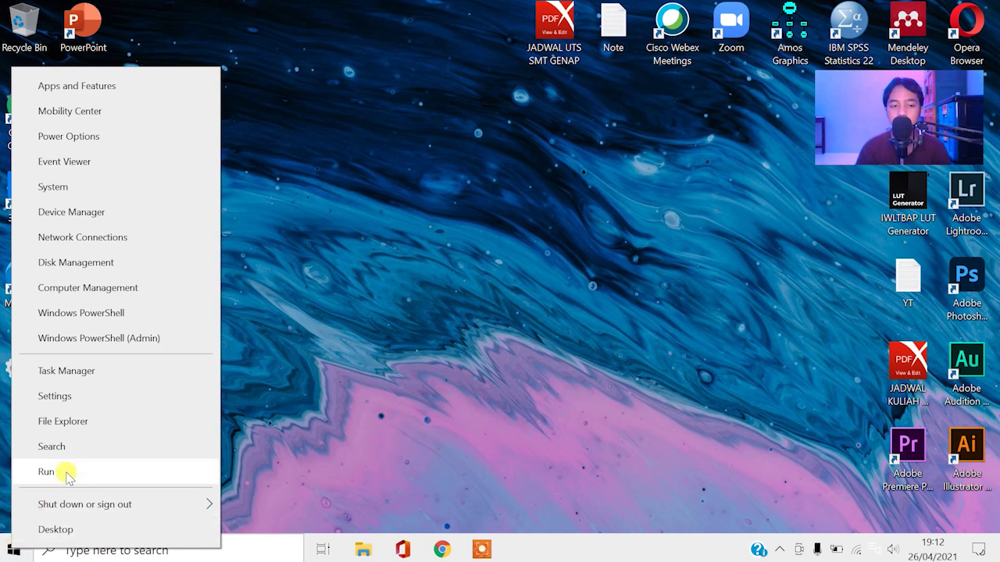
pyautogui.click(48, 472)
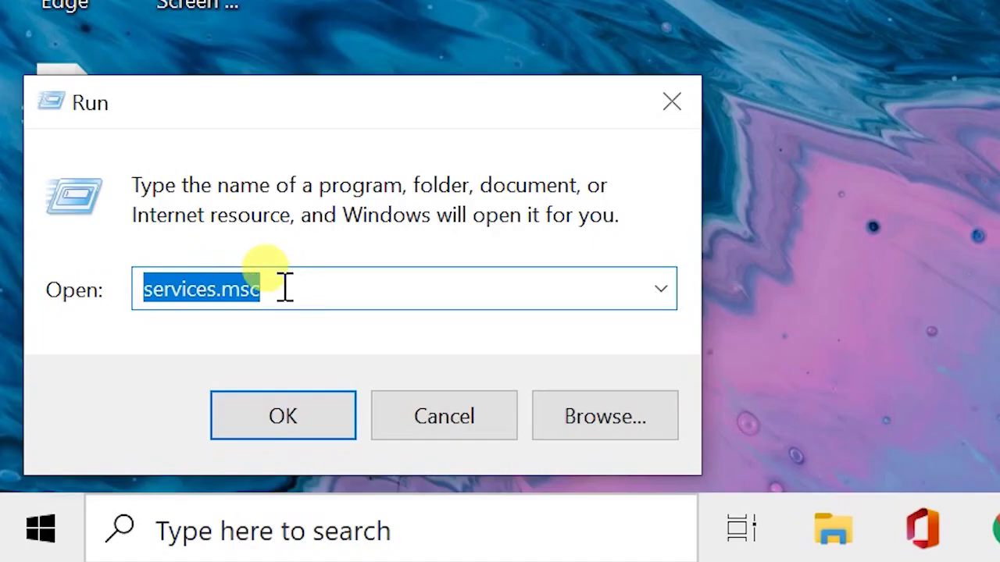
pyautogui.write('R')
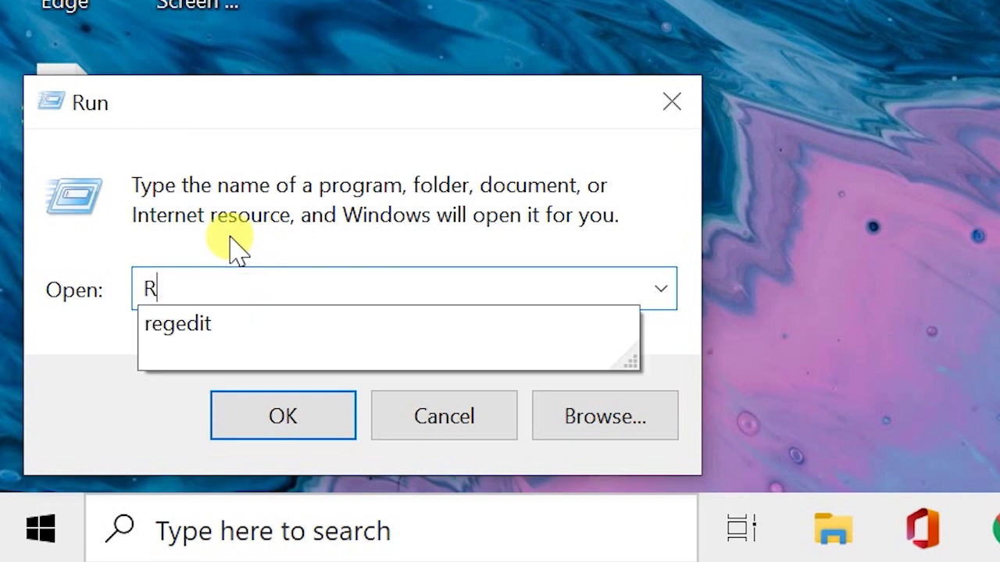
pyautogui.write('e')
pyautogui.click(201, 328)
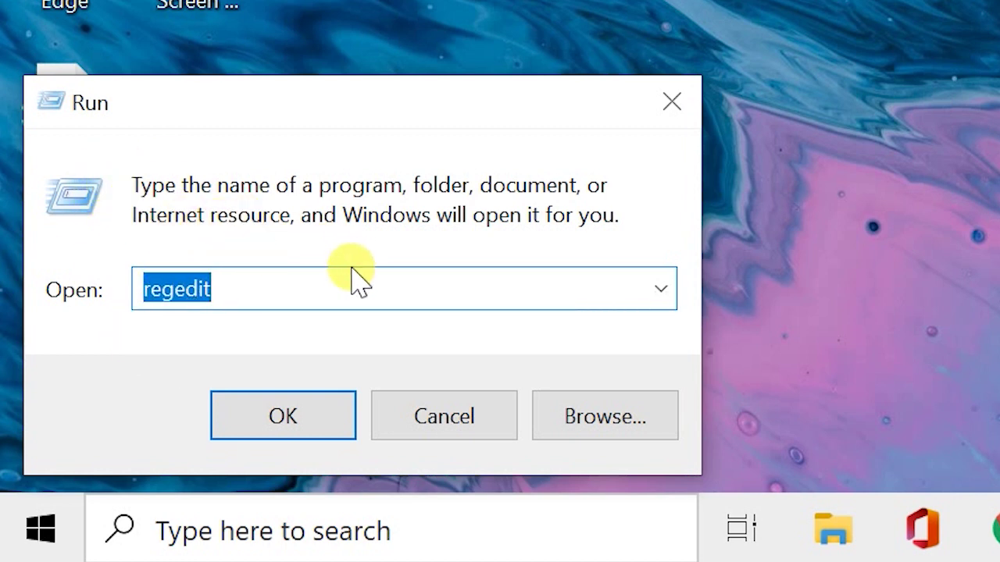
pyautogui.click(303, 407)
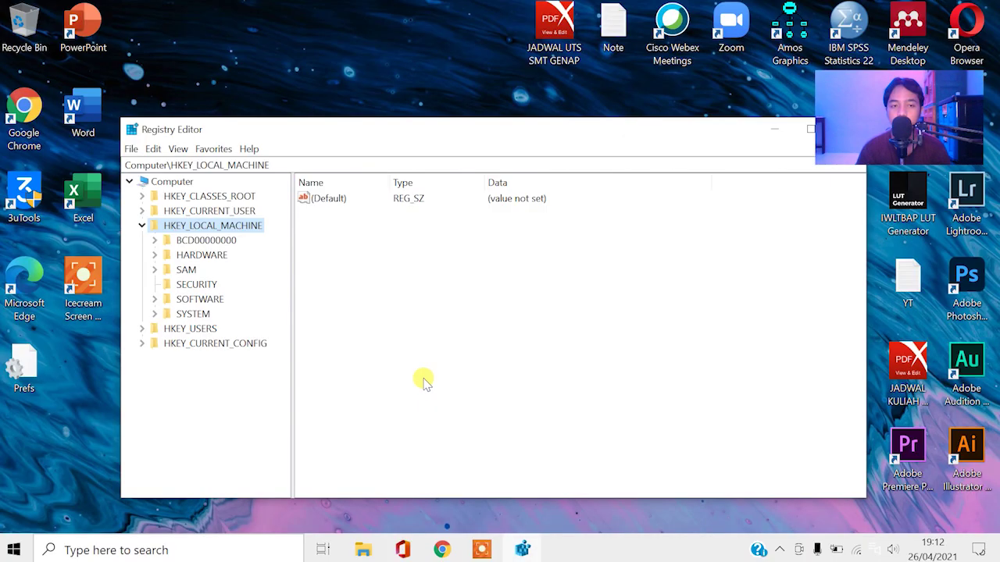
# Step: Navigate to the registry key HKEY_LOCAL_MACHINE\SYSTEM\ControlSet001\Services\Ndu
pyautogui.doubleClick(179, 226)
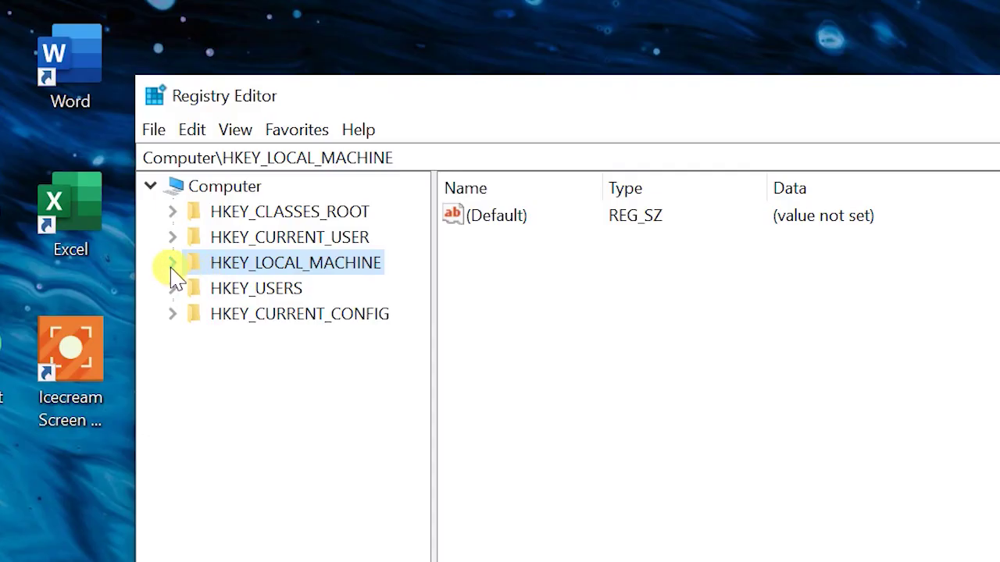
pyautogui.click(174, 264)
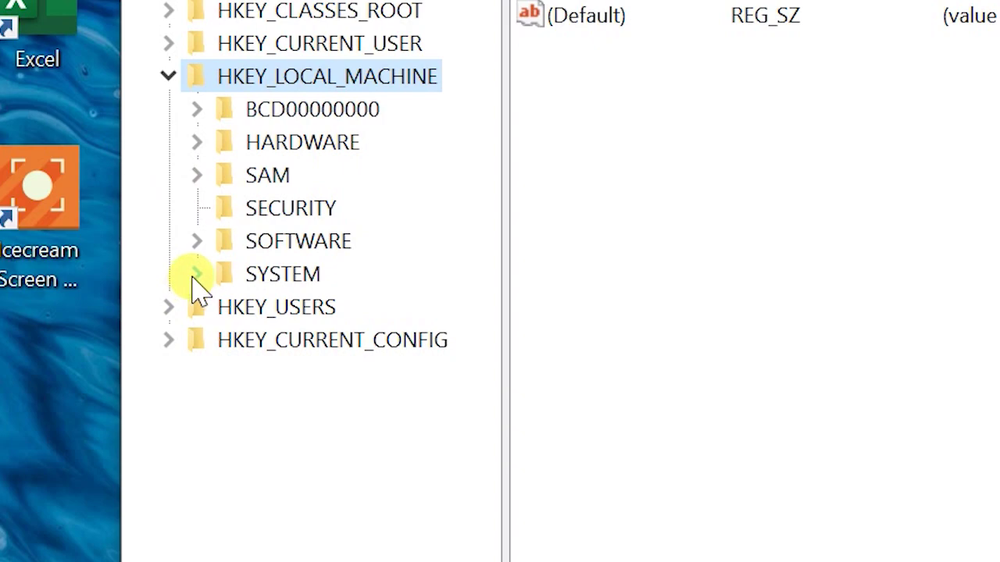
pyautogui.click(196, 275)
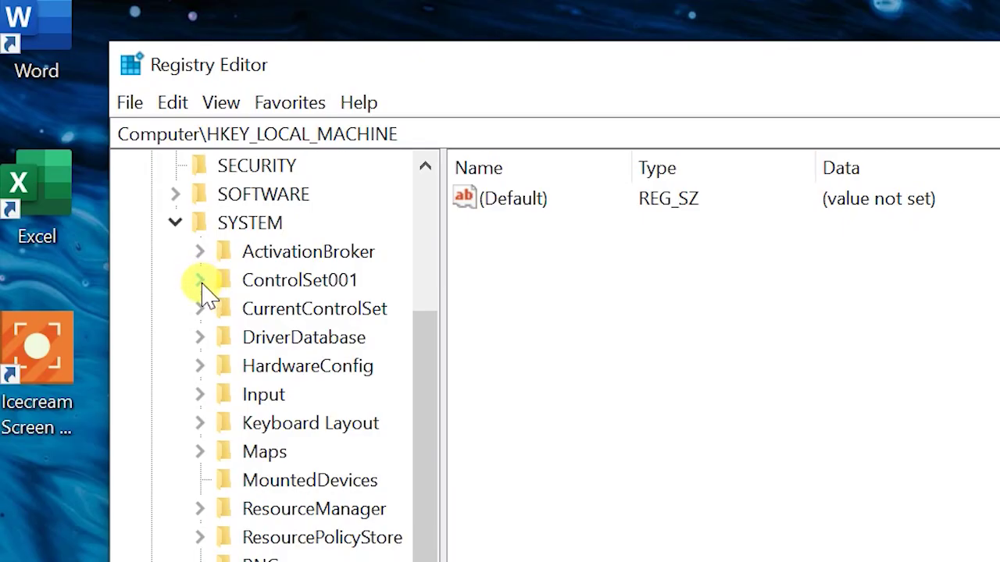
pyautogui.click(201, 281)
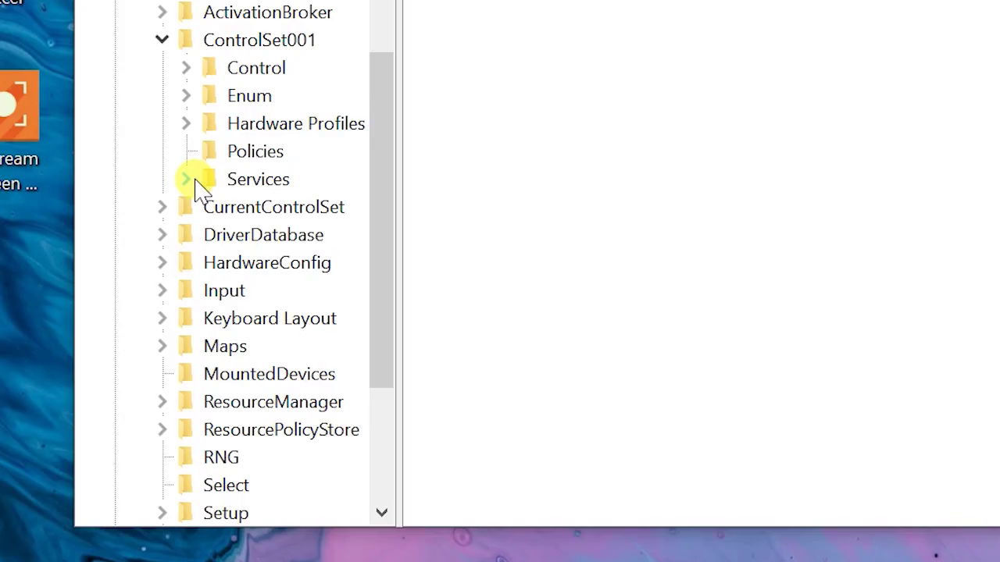
pyautogui.click(184, 315)
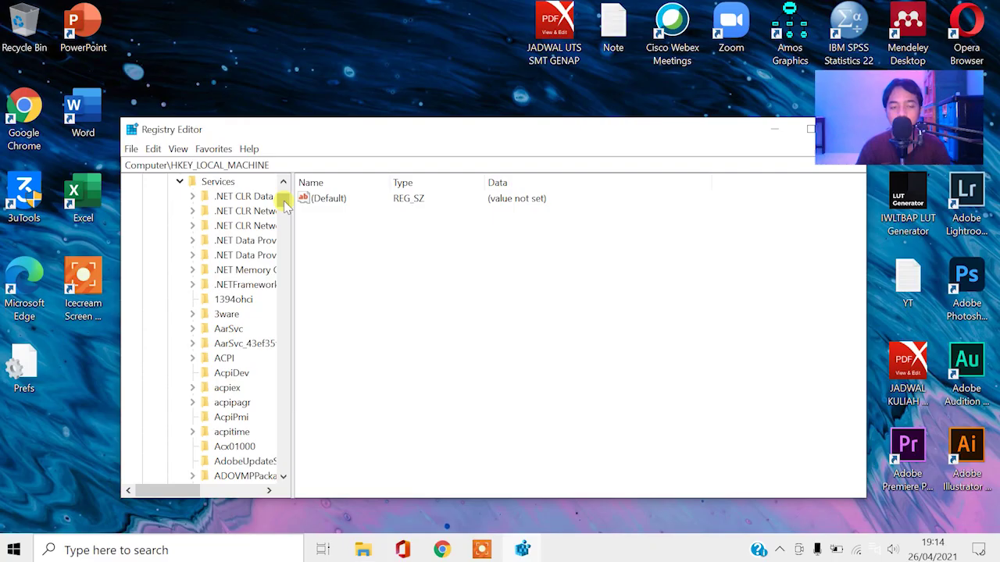
pyautogui.moveTo(285, 203); pyautogui.dragTo(261, 364)
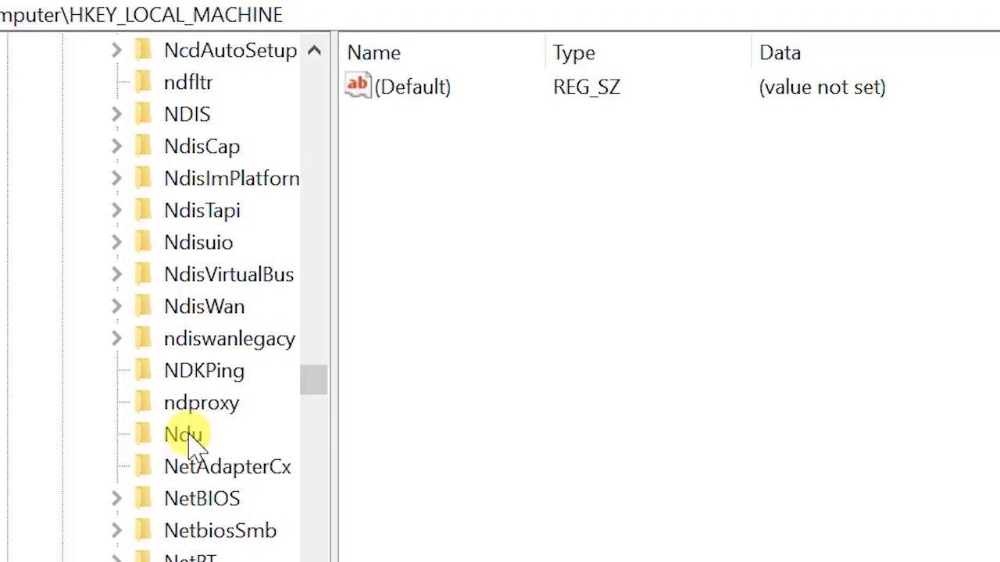
pyautogui.click(188, 436)
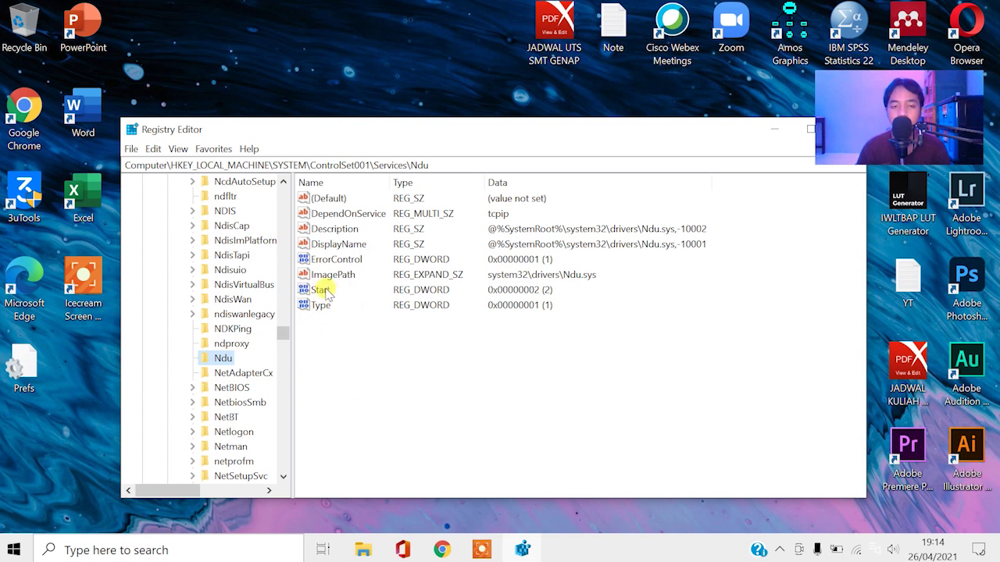
# Step: Set the value data of the Ndu key's Start entry to 4
pyautogui.rightClick(325, 291)
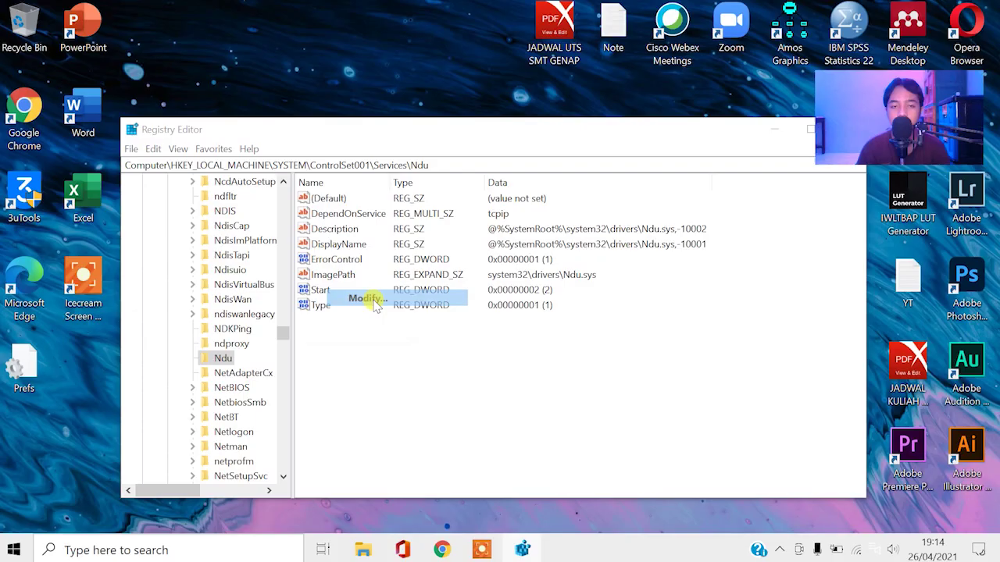
pyautogui.click(269, 313)
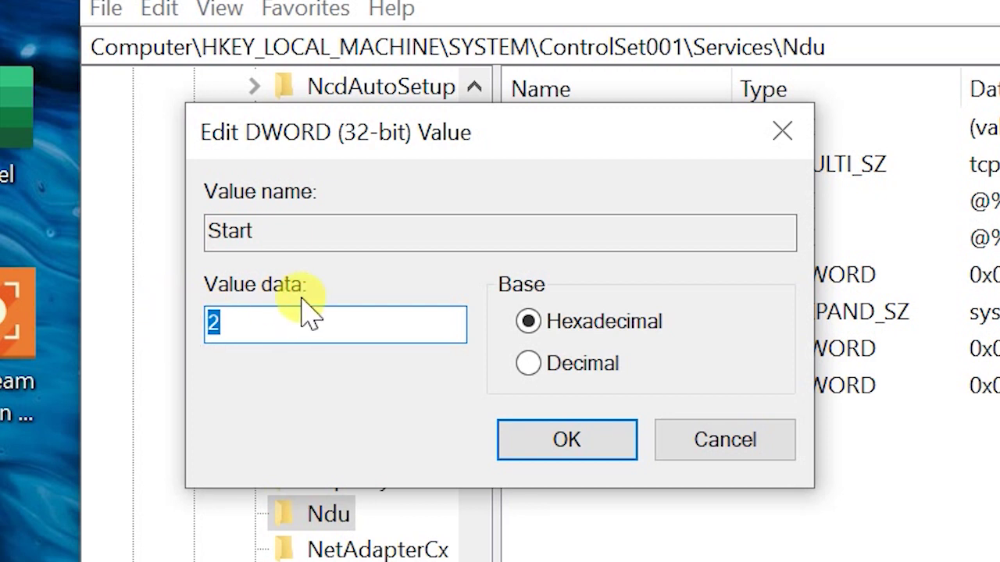
pyautogui.write('4')
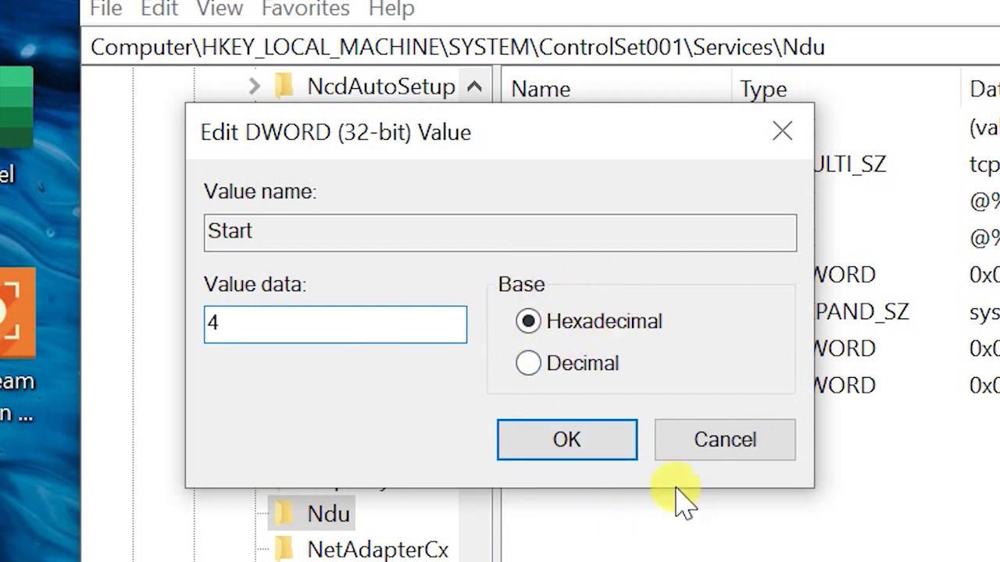
pyautogui.click(568, 439)
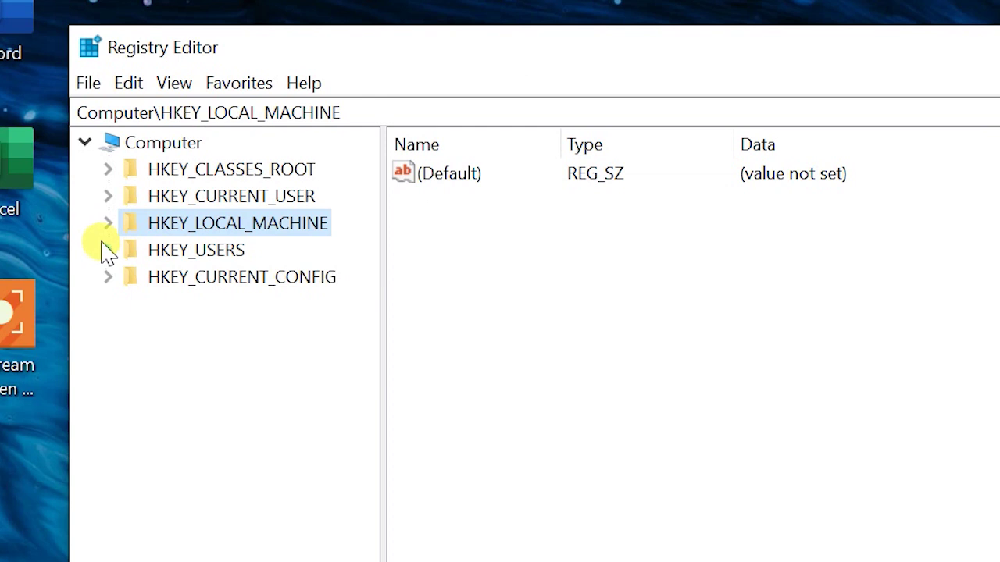
# Step: Navigate to the registry key HKEY_LOCAL_MACHINE\SYSTEM\ControlSet001\Control\Session Manager
pyautogui.click(109, 224)
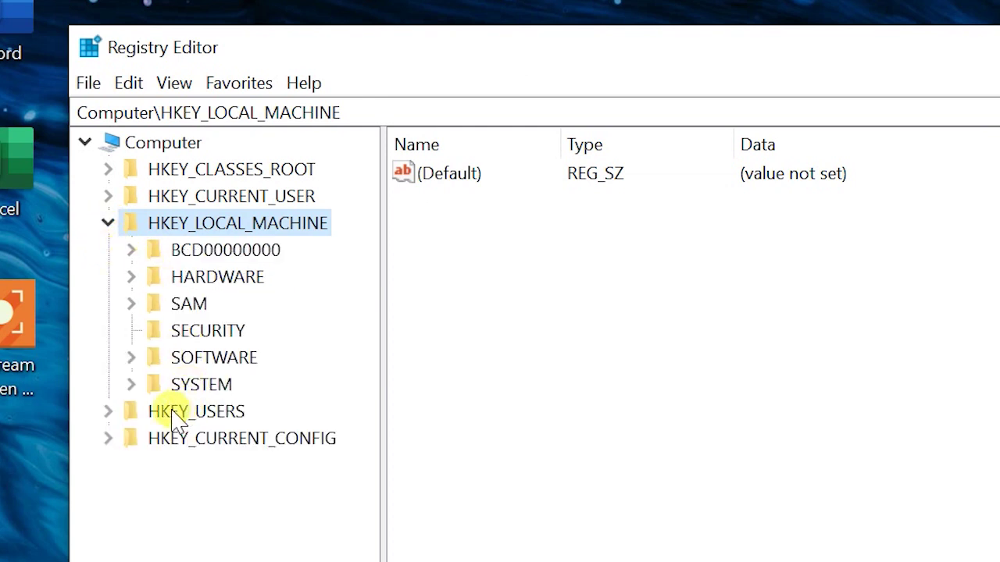
pyautogui.click(132, 384)
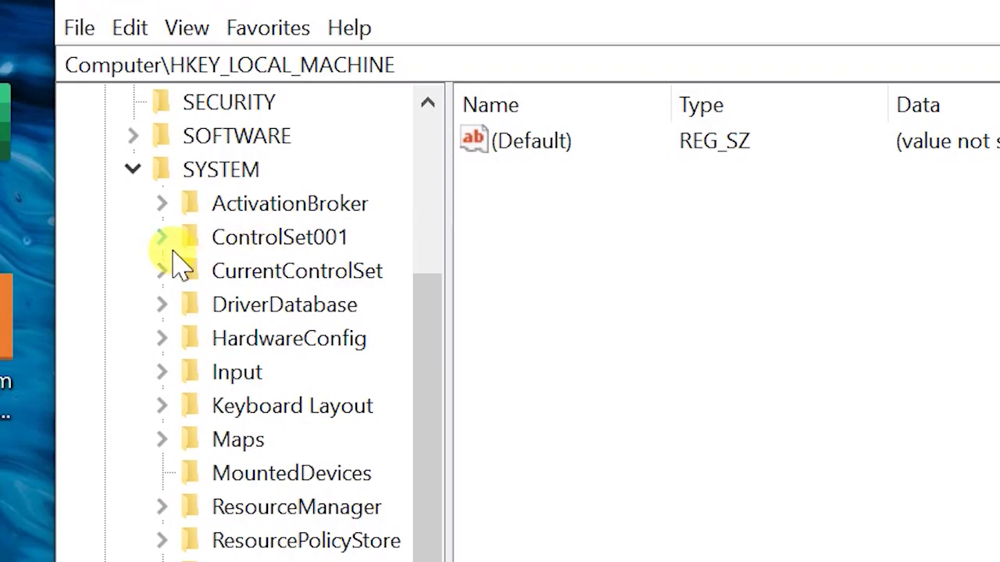
pyautogui.click(168, 242)
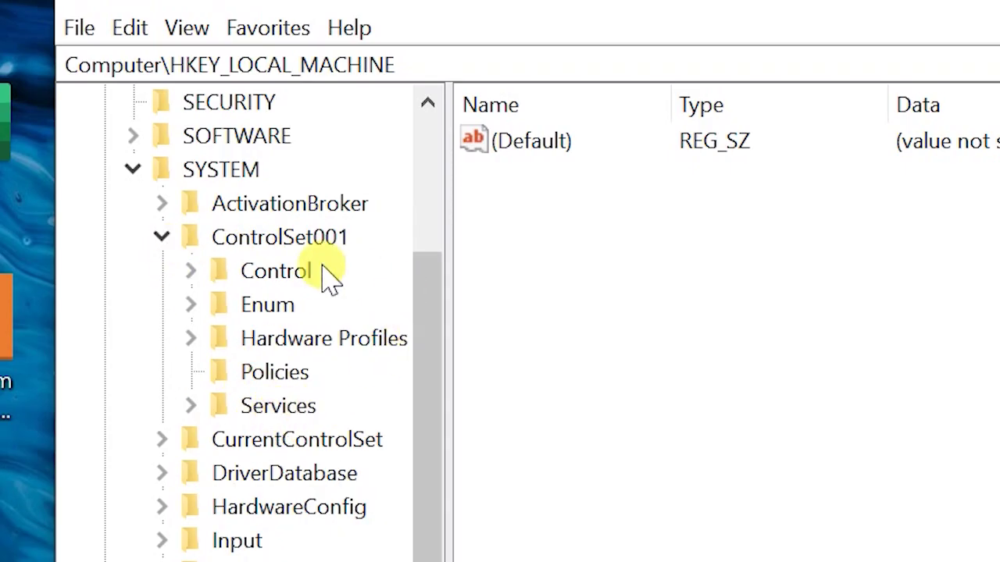
pyautogui.click(191, 271)
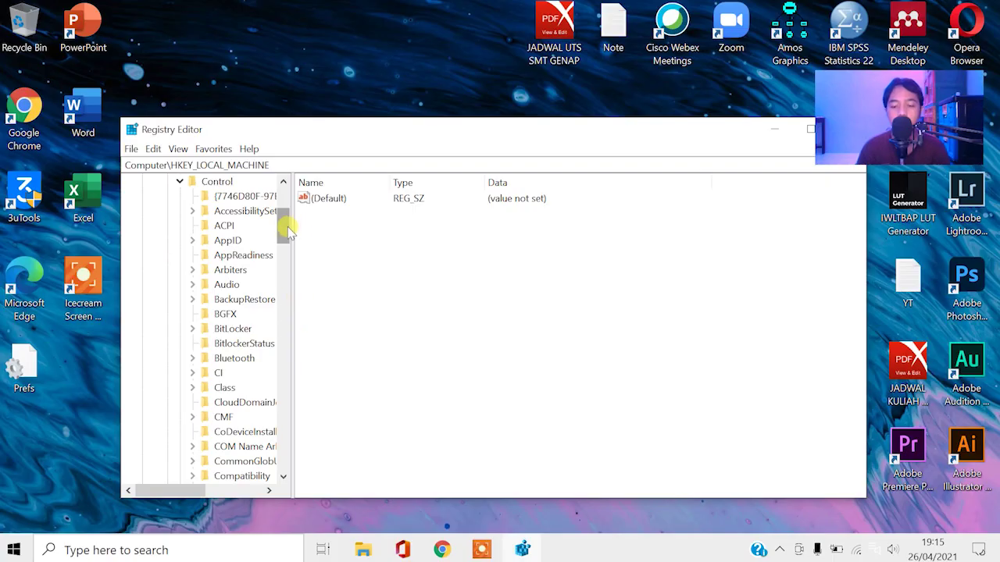
pyautogui.scroll(-1, 289, 227)
pyautogui.moveTo(290, 228); pyautogui.dragTo(291, 355)
pyautogui.click(227, 389)
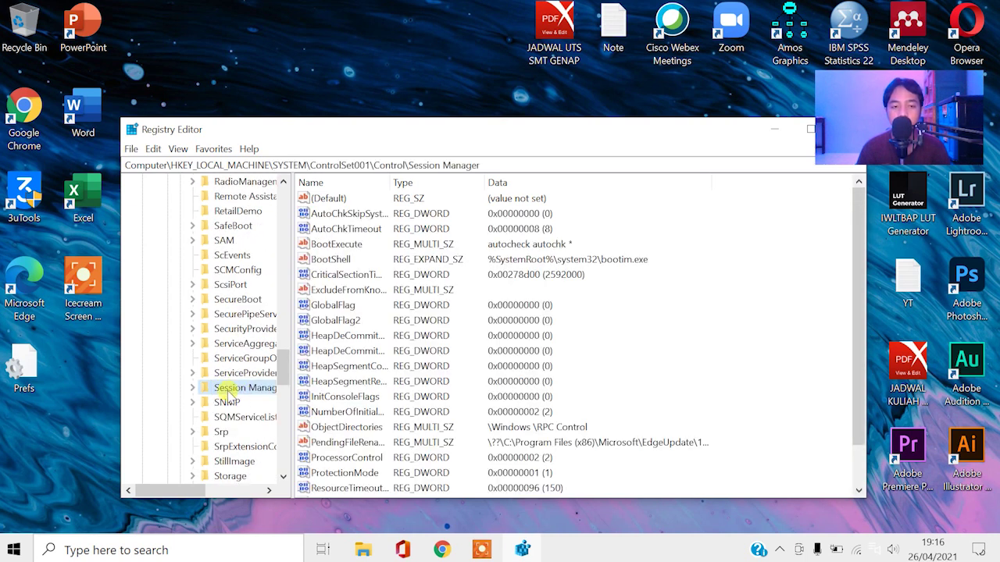
# Step: Expand Session Manager and Memory Management, and select the PrefetchParameters key
pyautogui.moveTo(156, 489); pyautogui.dragTo(174, 489)
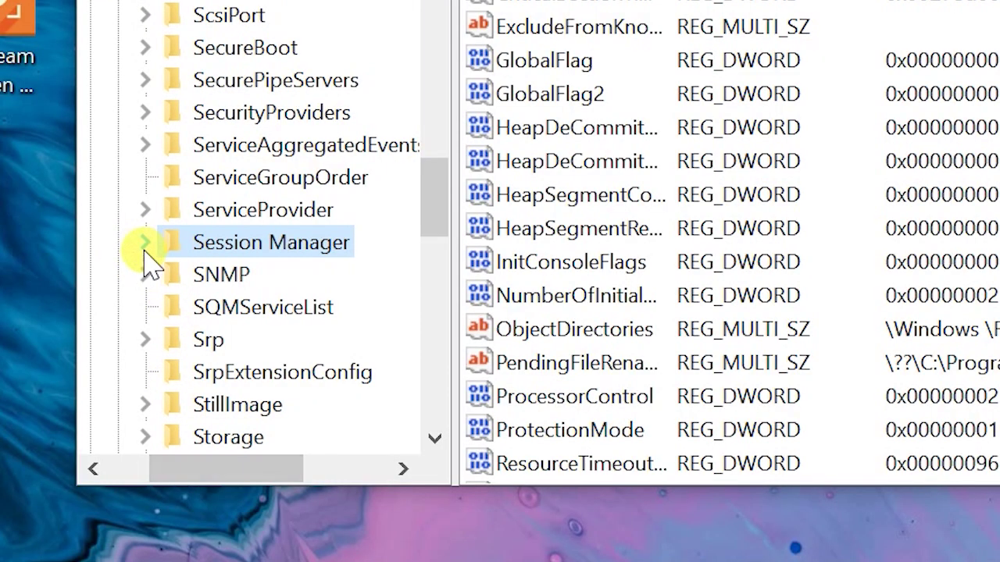
pyautogui.click(145, 243)
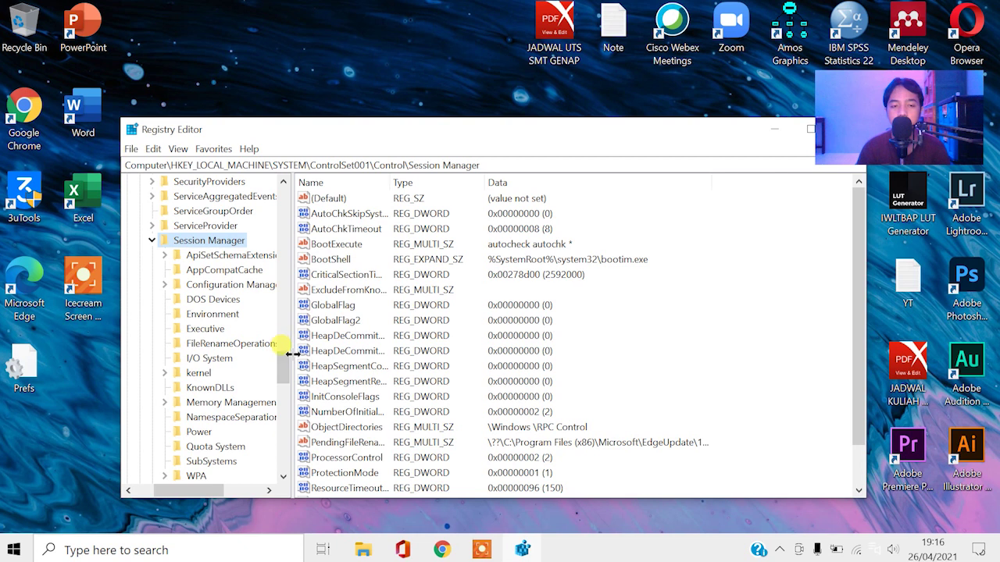
pyautogui.moveTo(286, 368)
pyautogui.mouseDown()
pyautogui.moveTo(286, 386)
pyautogui.moveTo(286, 369)
pyautogui.mouseUp()
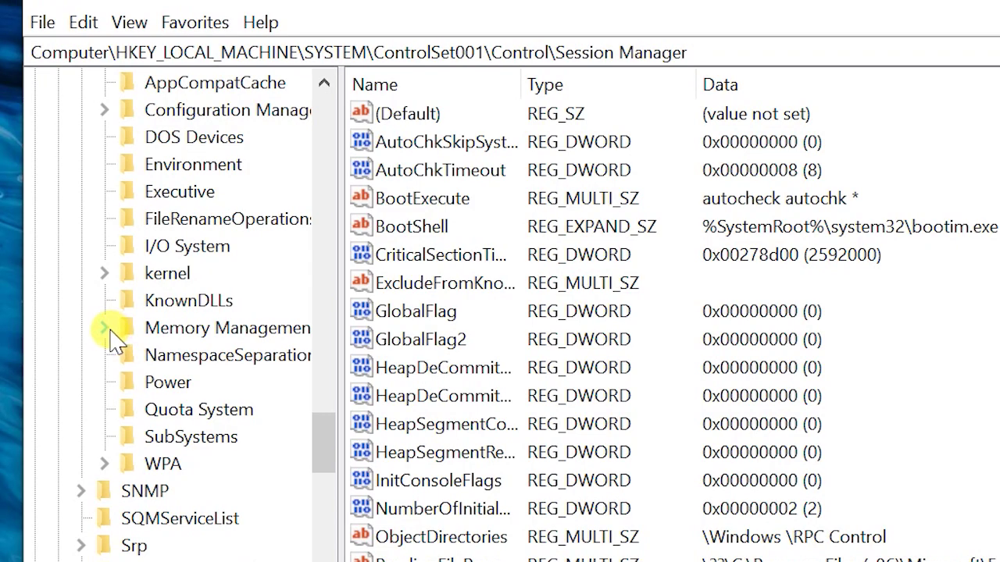
pyautogui.click(106, 328)
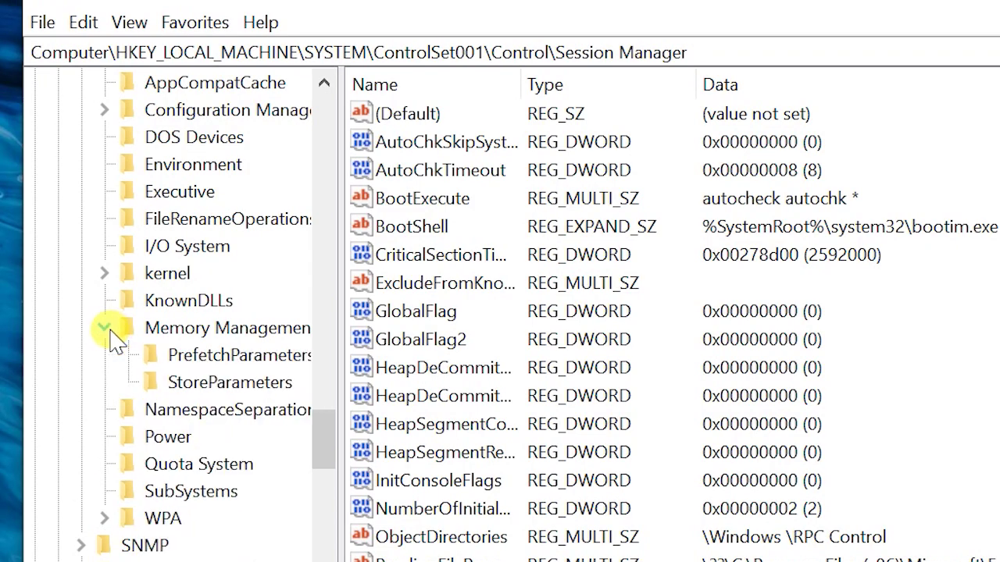
pyautogui.click(235, 358)
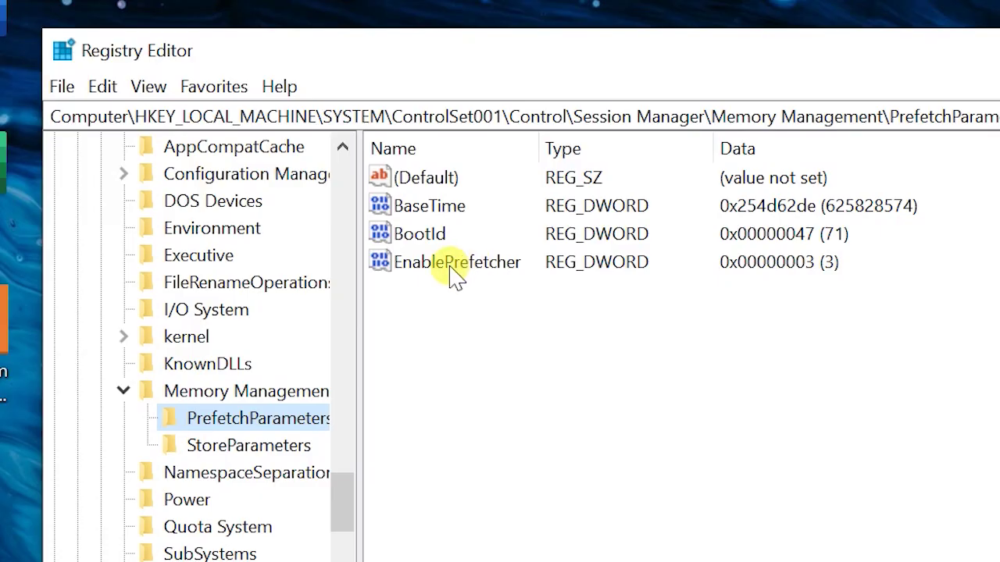
# Step: Set the value data of EnablePrefetcher to 1 and close the Registry Editor
pyautogui.rightClick(449, 267)
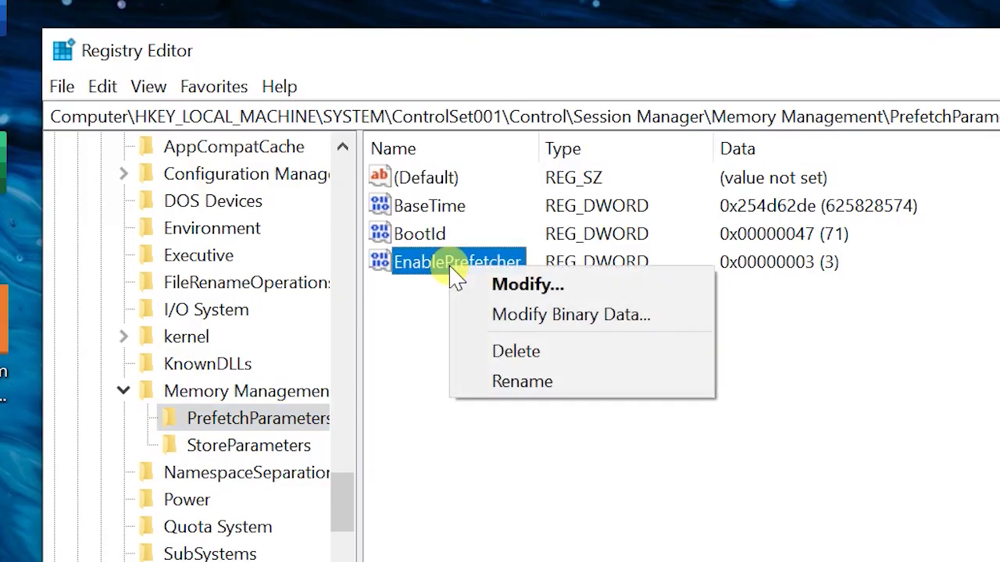
pyautogui.click(522, 286)
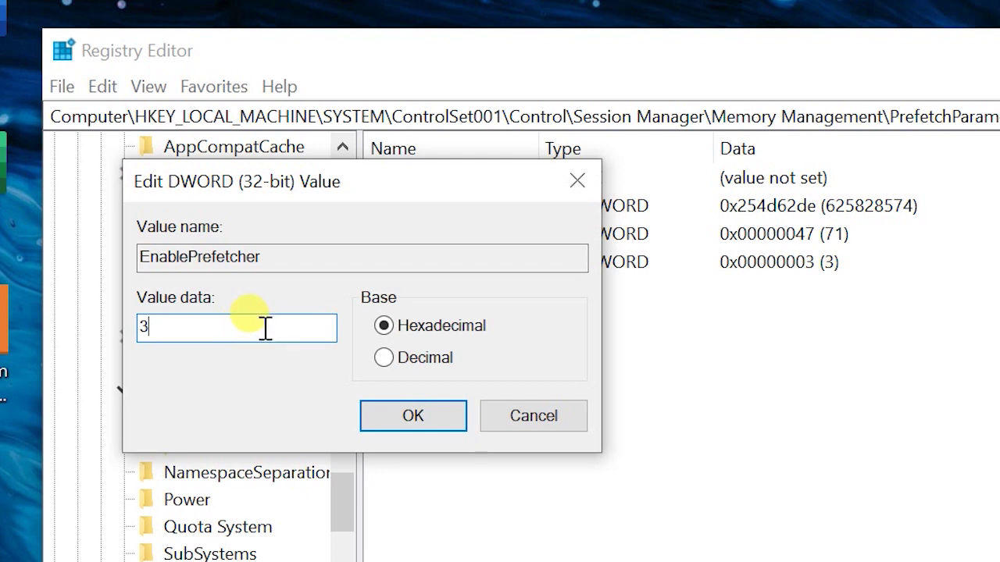
pyautogui.moveTo(264, 328); pyautogui.dragTo(121, 340)
pyautogui.write('1')
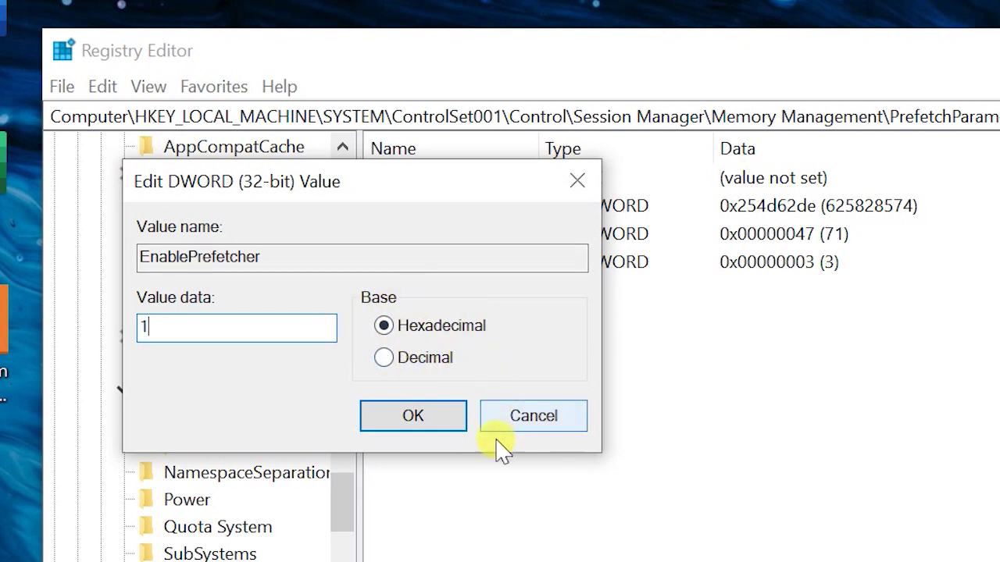
pyautogui.click(415, 422)
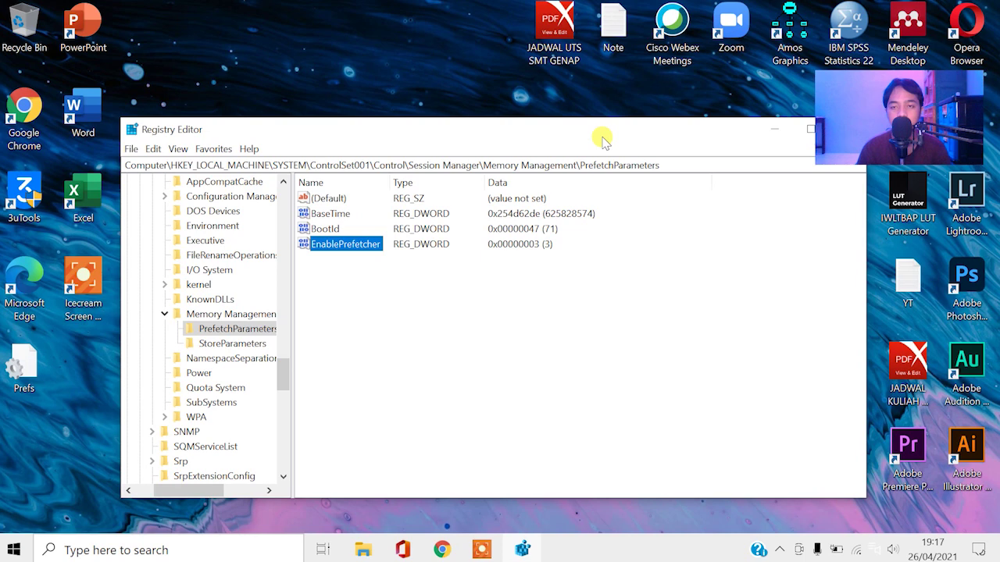
pyautogui.moveTo(602, 139); pyautogui.dragTo(518, 150)
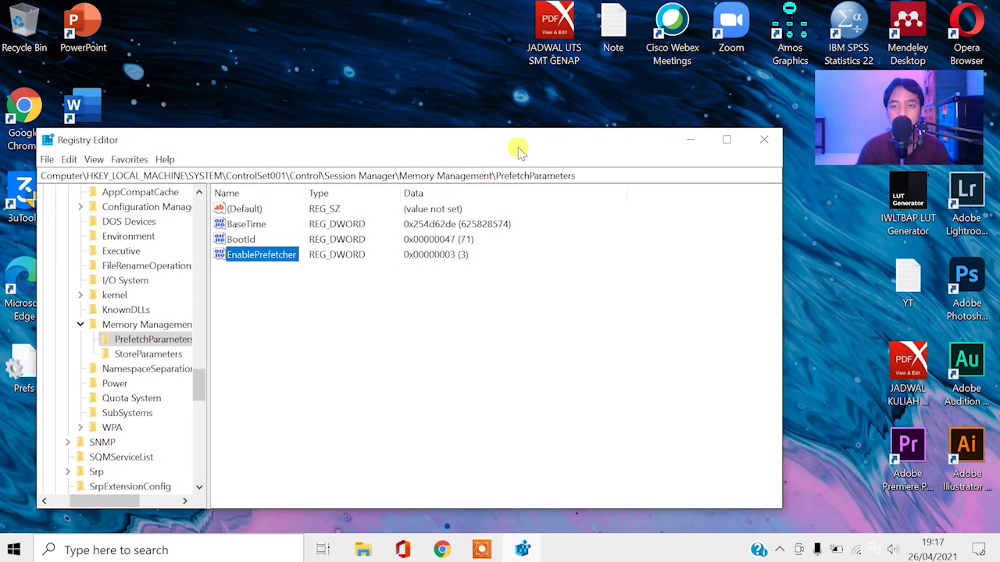
pyautogui.click(764, 141)
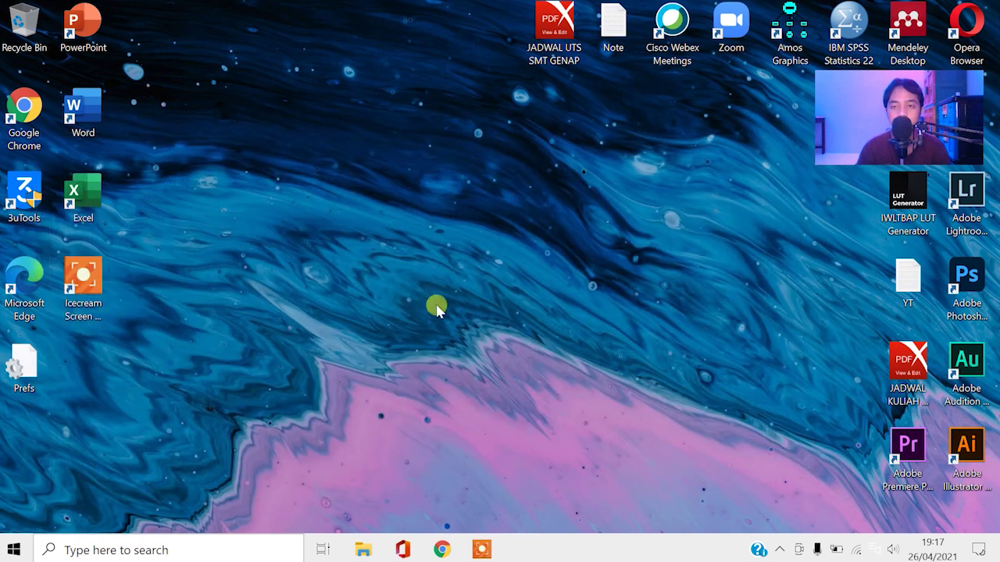
# Step: Launch the Services console by running services.msc from the Run dialog
pyautogui.rightClick(14, 547)
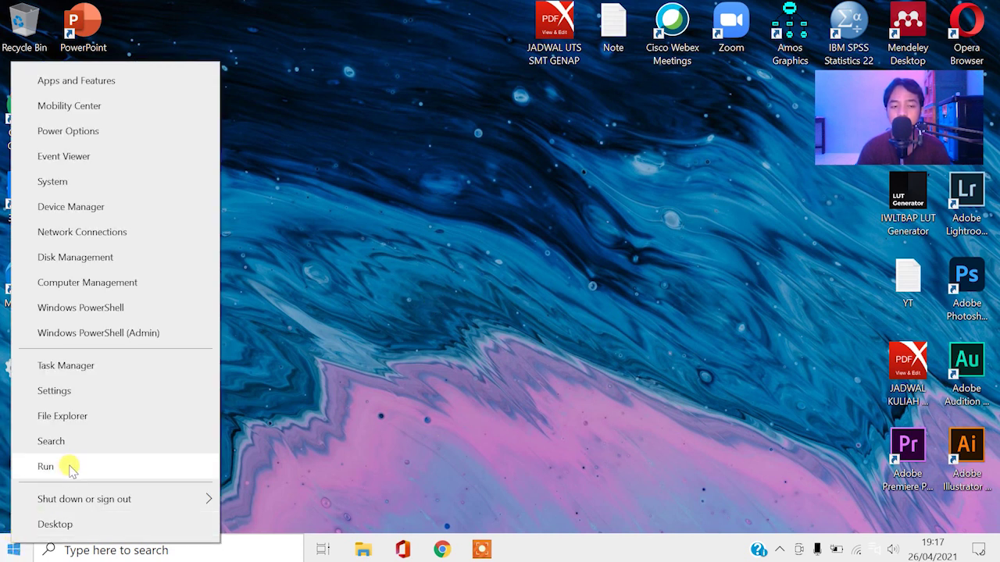
pyautogui.click(45, 466)
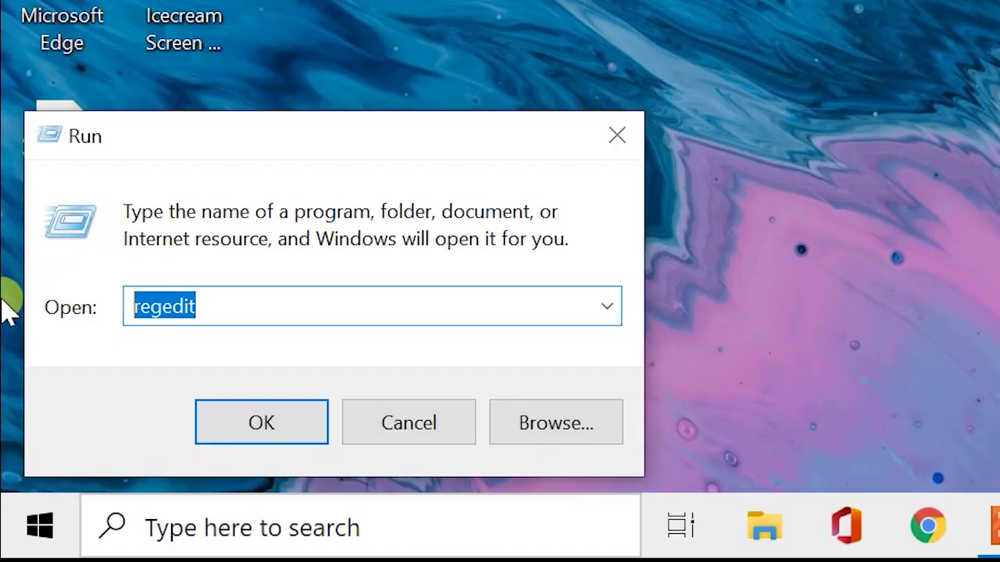
pyautogui.write('s')
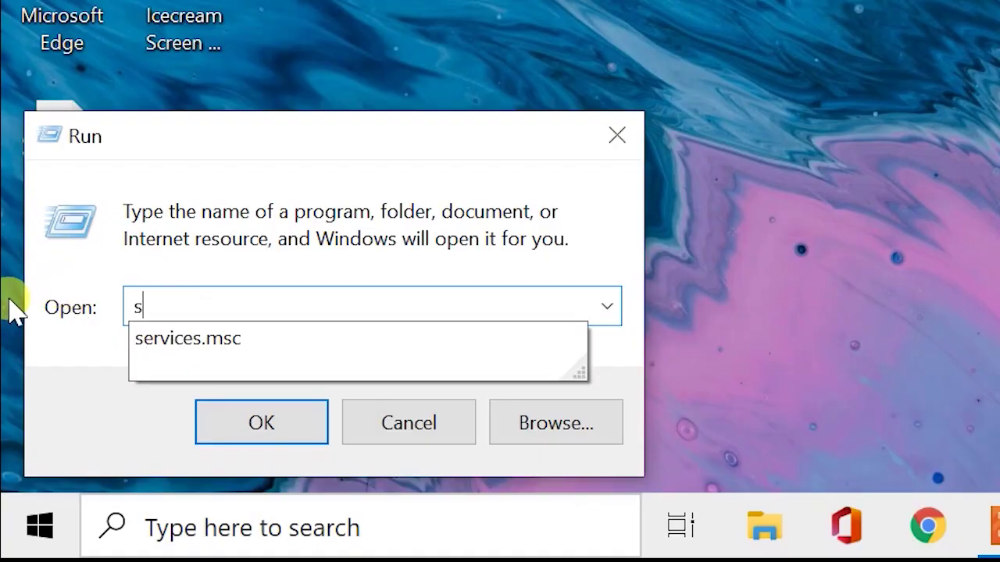
pyautogui.click(260, 343)
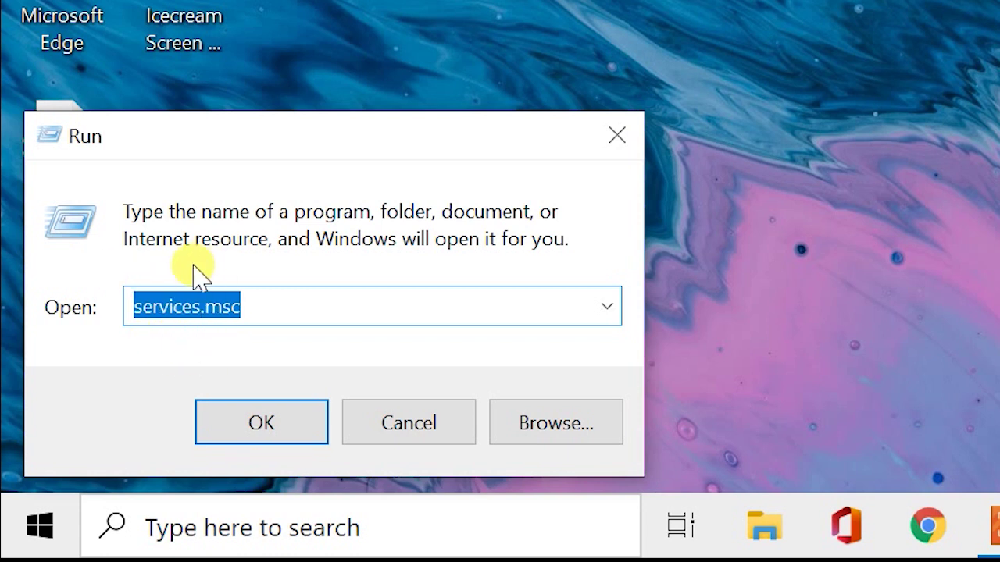
pyautogui.click(259, 427)
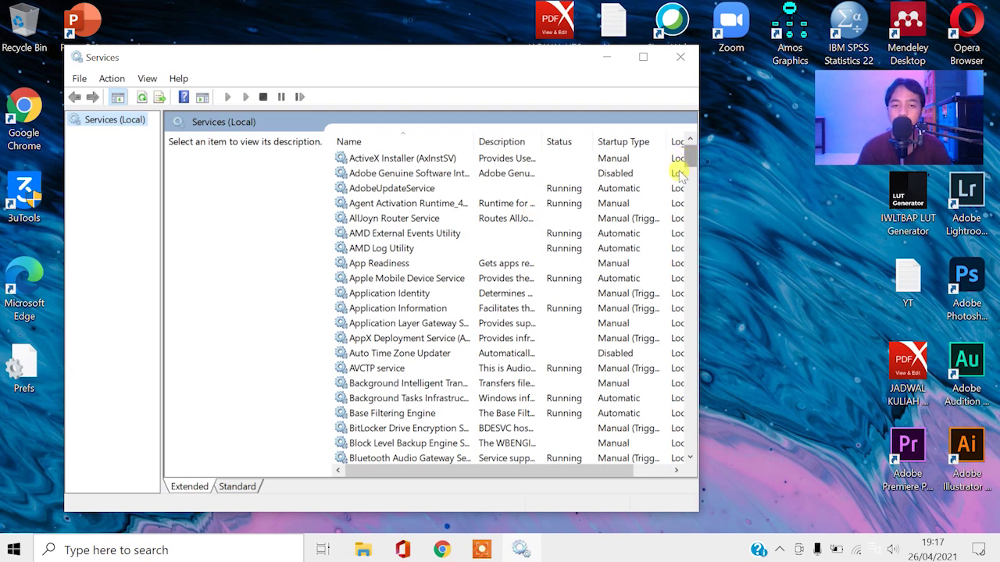
# Step: Set the startup type of the Background Intelligent Transfer Service to Disabled and apply the change
pyautogui.click(432, 384)
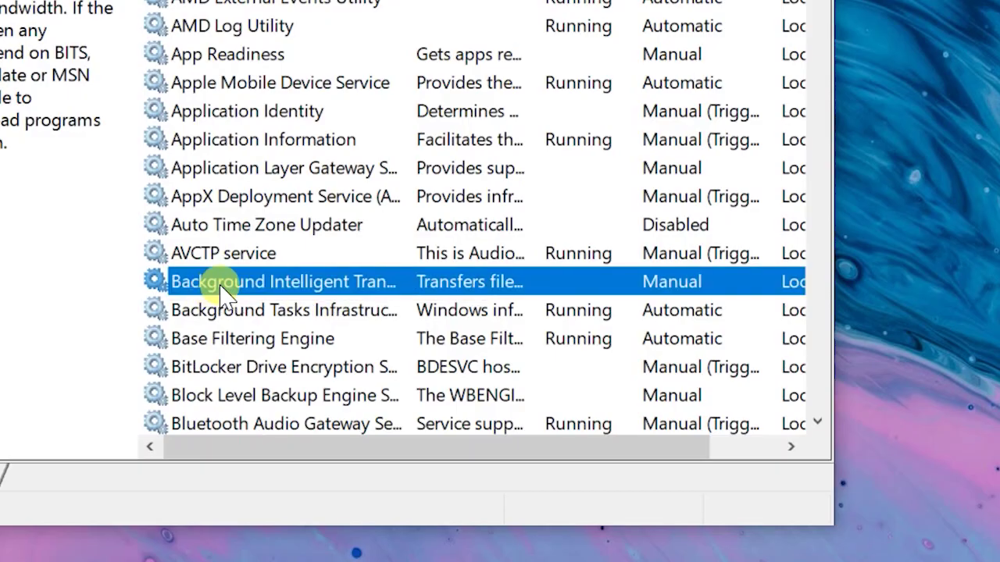
pyautogui.rightClick(224, 295)
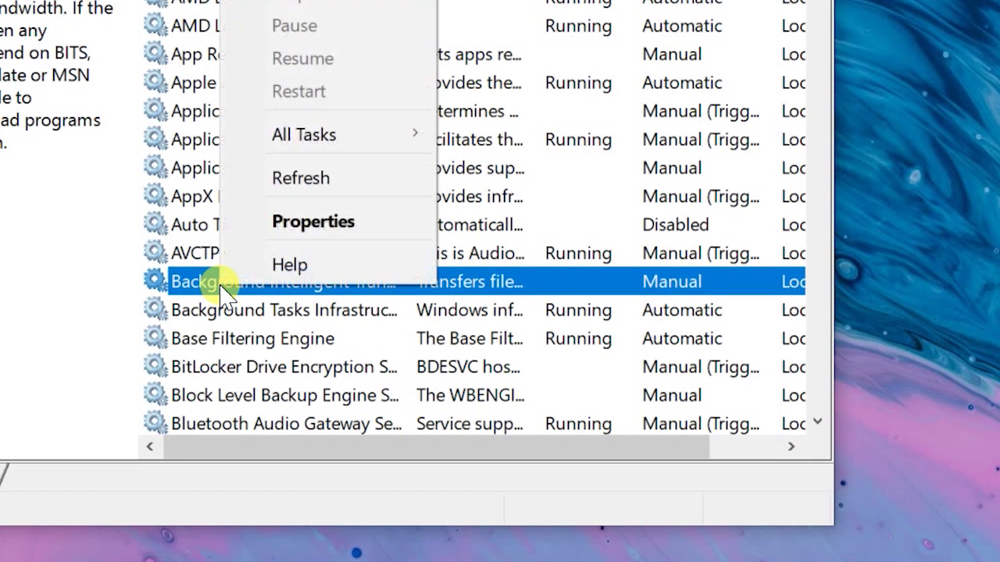
pyautogui.click(336, 227)
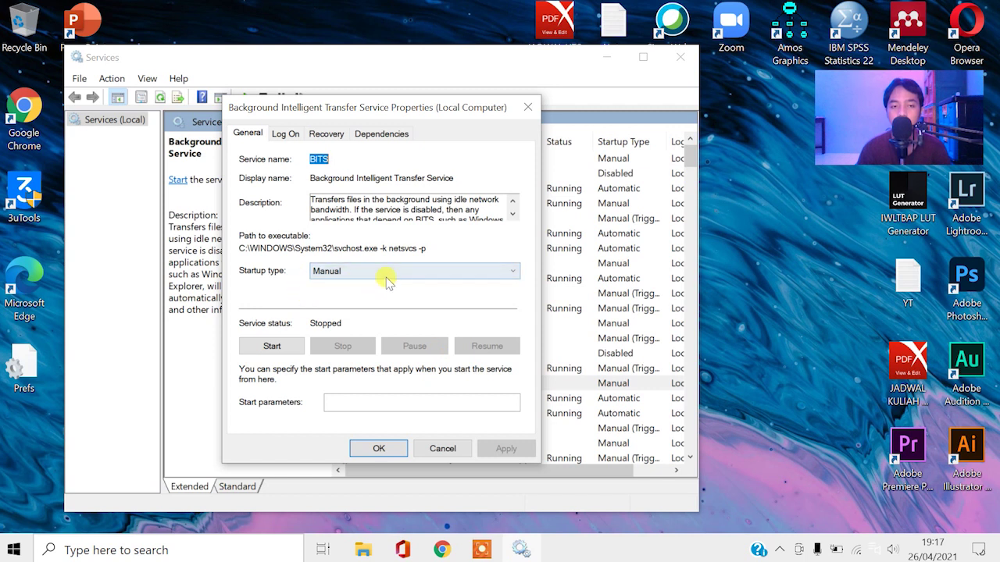
pyautogui.click(361, 273)
pyautogui.click(361, 274)
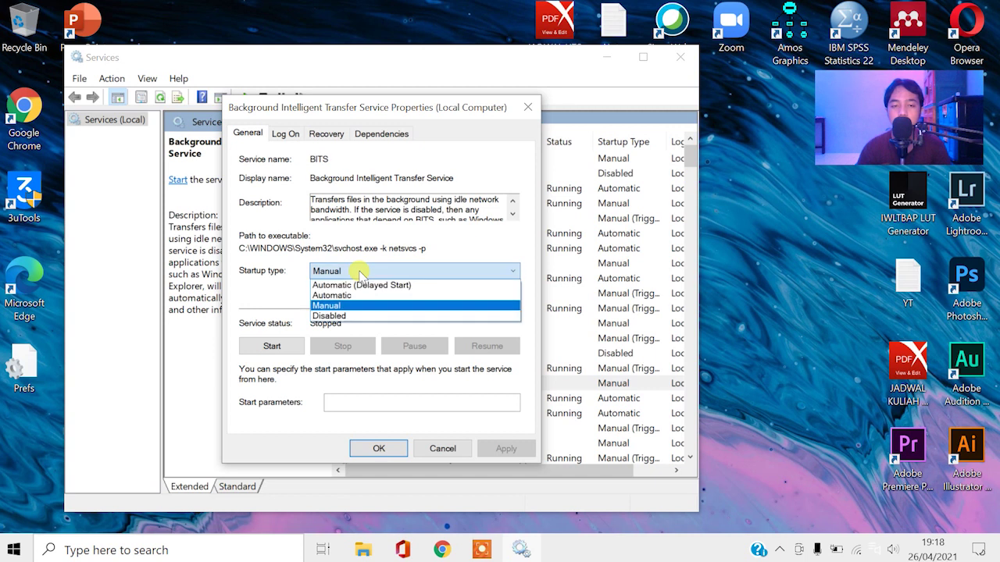
pyautogui.click(351, 316)
pyautogui.click(508, 446)
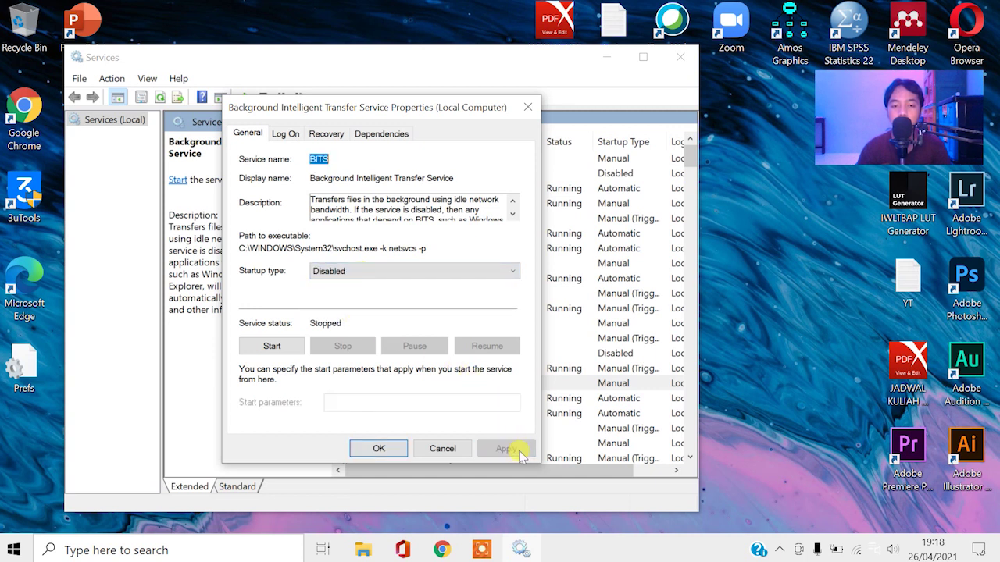
pyautogui.click(380, 449)
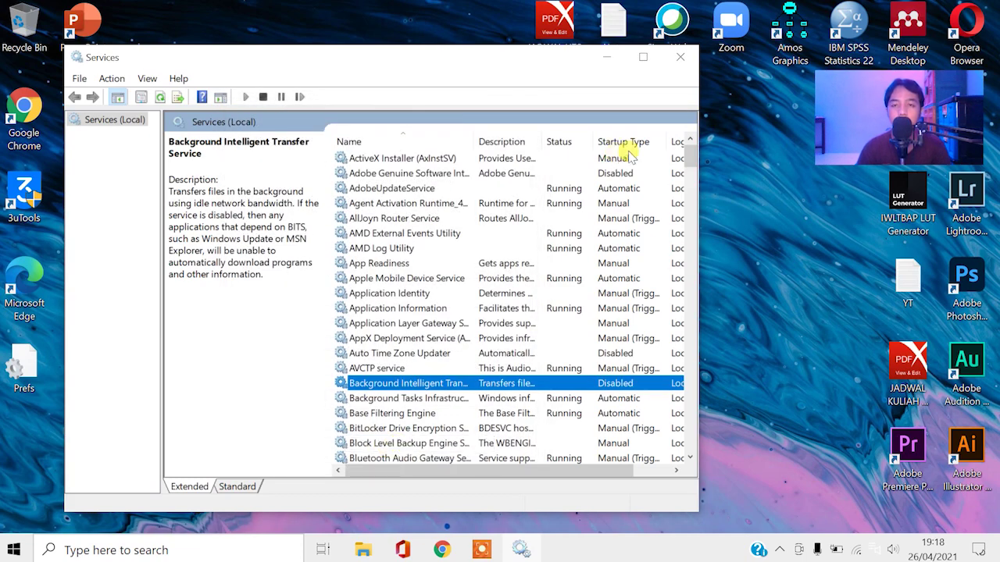
# Step: Open the properties of the SysMain service and stop the service
pyautogui.moveTo(698, 157); pyautogui.dragTo(690, 373)
pyautogui.click(364, 281)
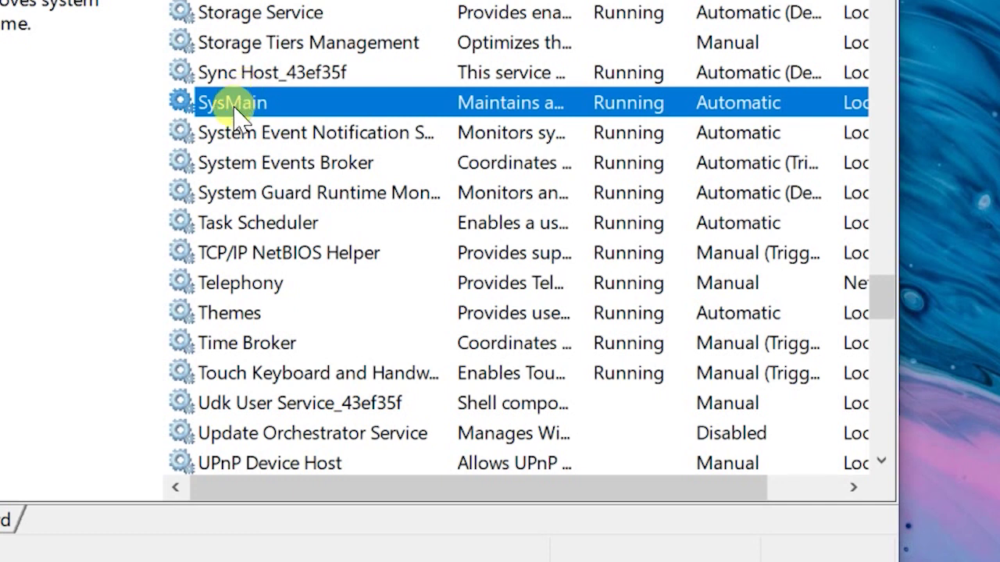
pyautogui.rightClick(236, 116)
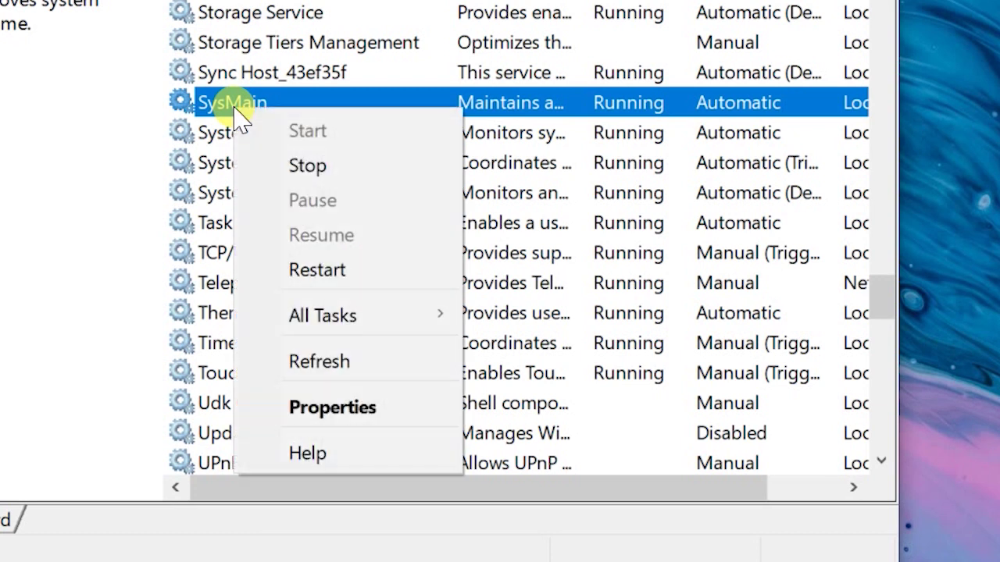
pyautogui.click(348, 413)
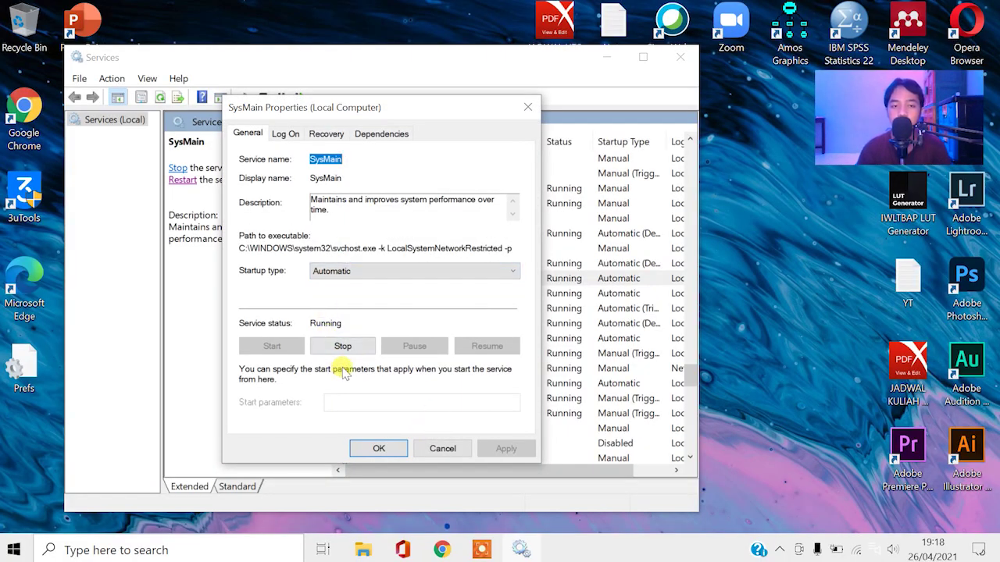
pyautogui.click(331, 347)
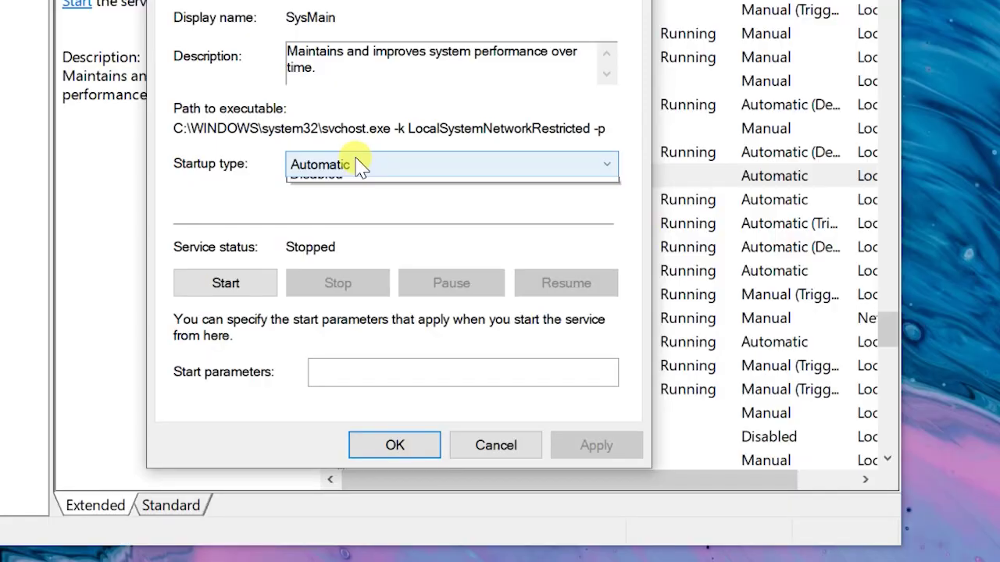
# Step: Set SysMain's startup type to Disabled, apply the change, and close the Services console
pyautogui.click(356, 270)
pyautogui.click(364, 237)
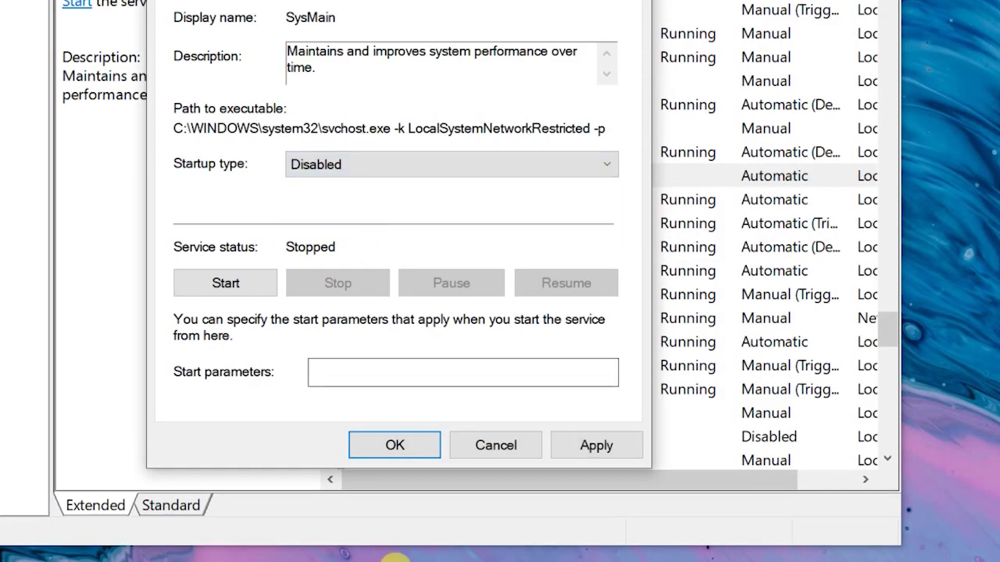
pyautogui.click(575, 445)
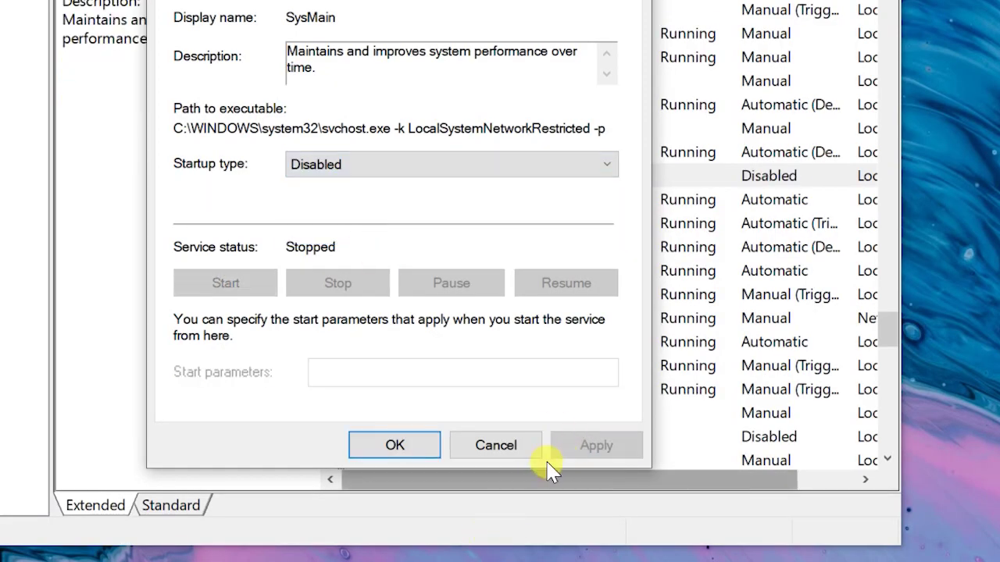
pyautogui.click(396, 447)
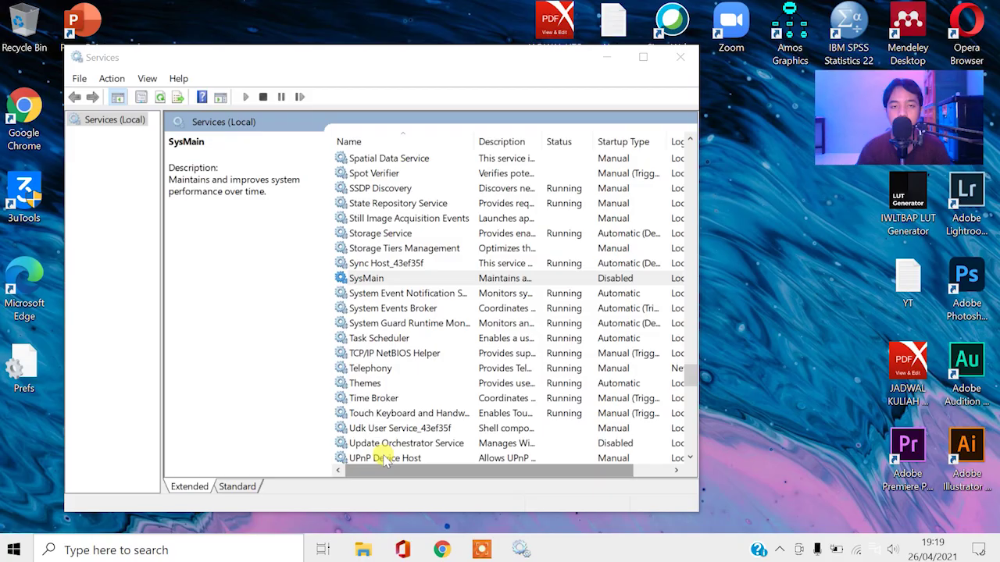
pyautogui.click(681, 58)
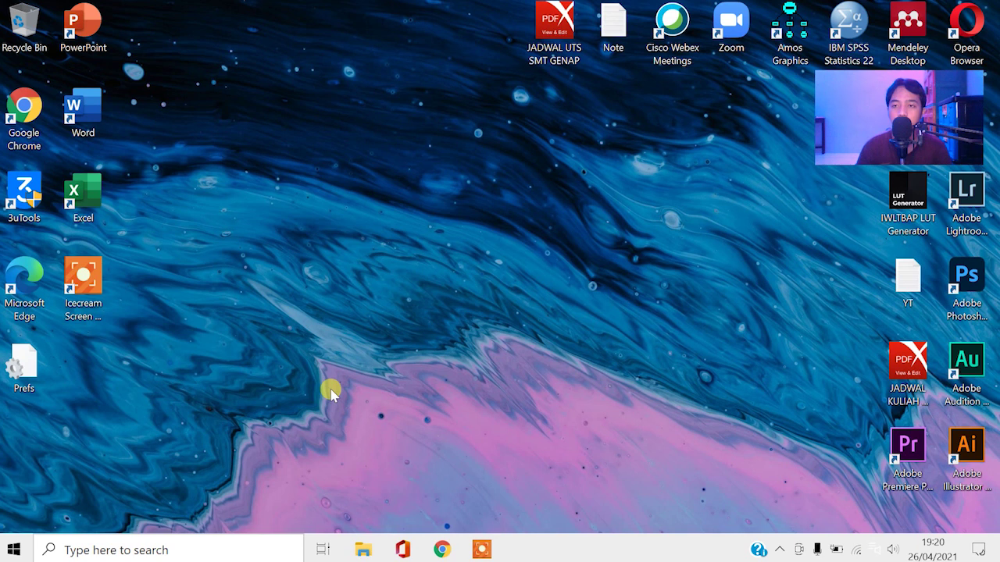